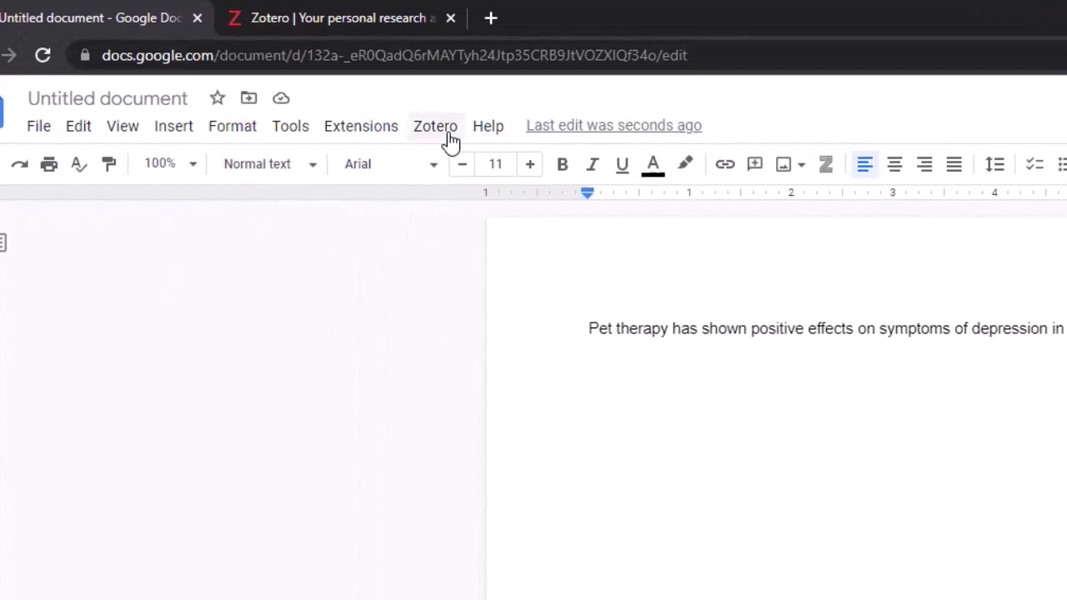
# Open and then close the Zotero add-on menu in the pet therapy document.
pyautogui.click(448, 134)
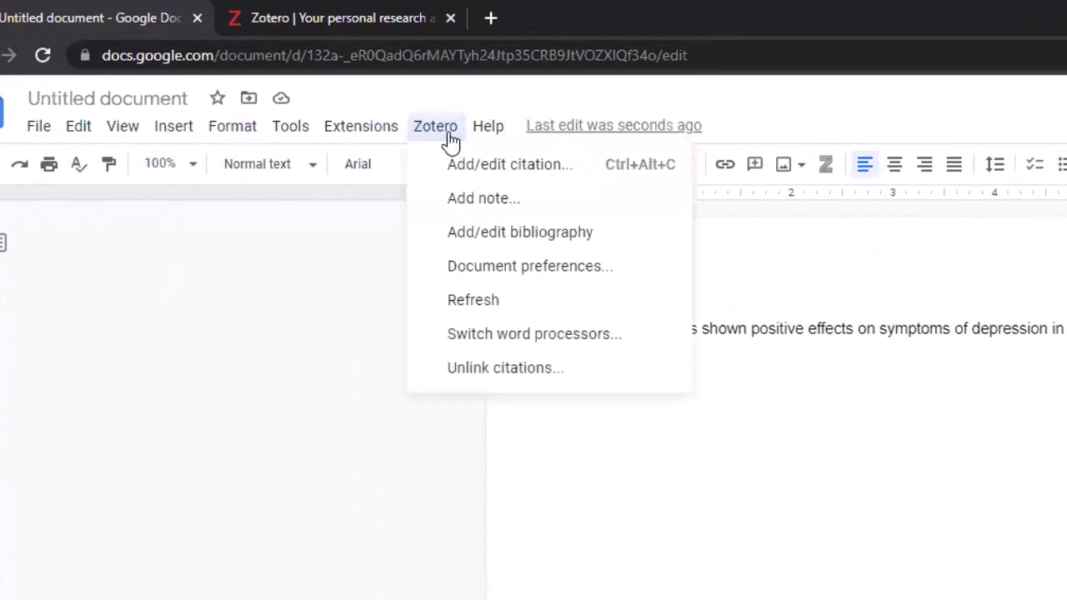
pyautogui.click(211, 417)
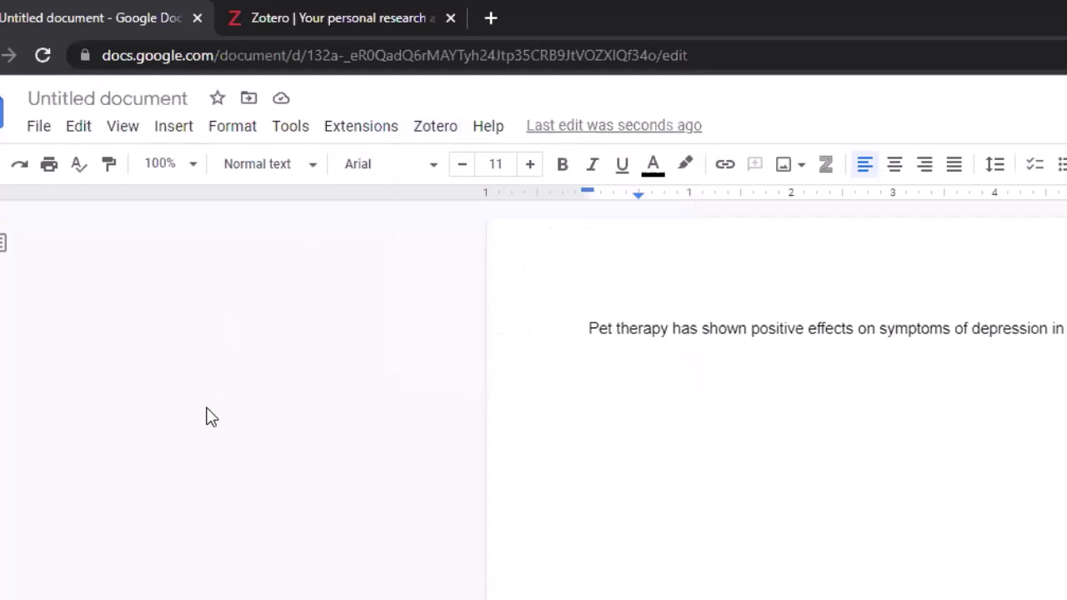
# On zotero.org, go to Download and open the Chrome Connector's Web Store page.
pyautogui.click(367, 20)
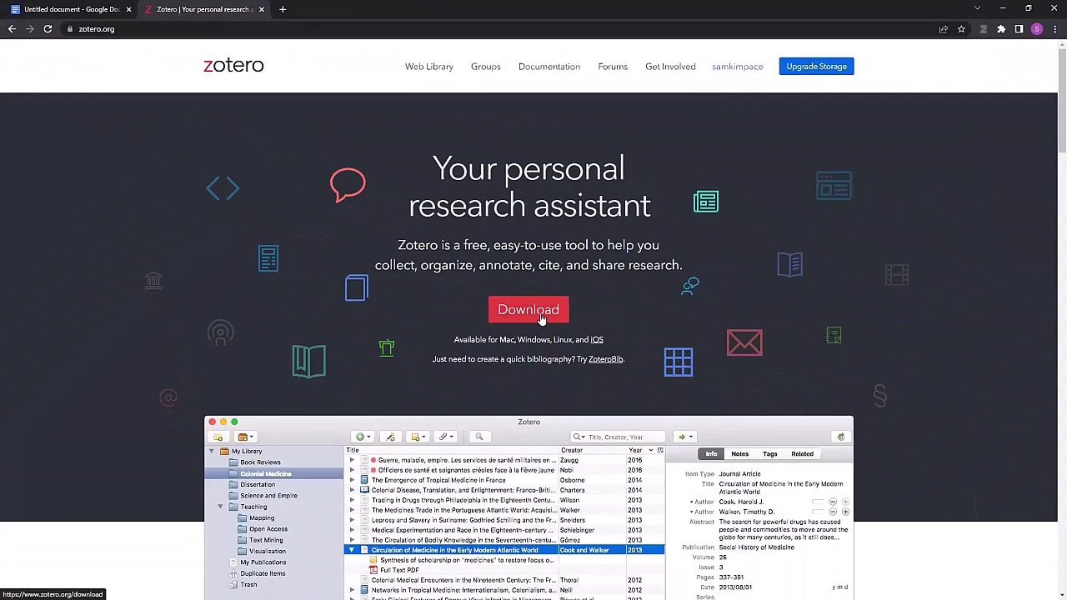
pyautogui.click(541, 317)
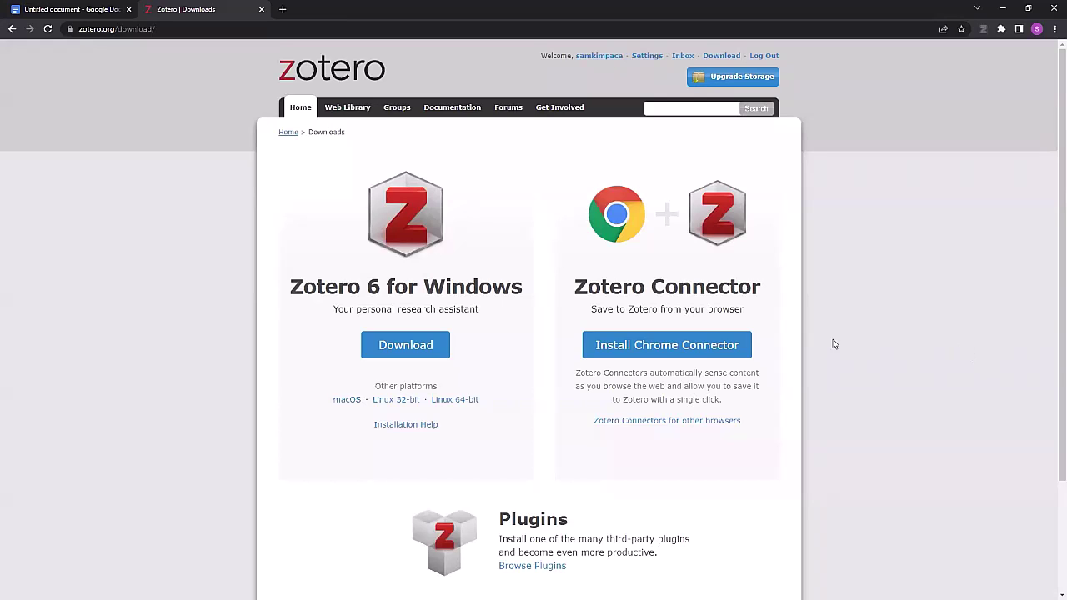
pyautogui.click(684, 351)
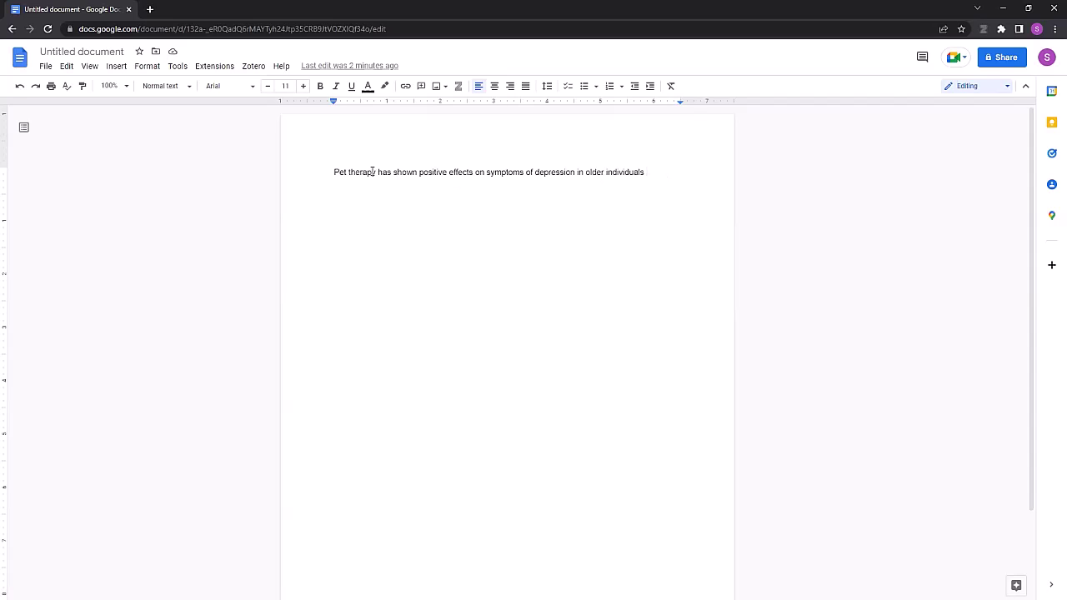
# Start a Zotero citation at the end of the pet therapy sentence with Add/edit citation.
pyautogui.click(255, 66)
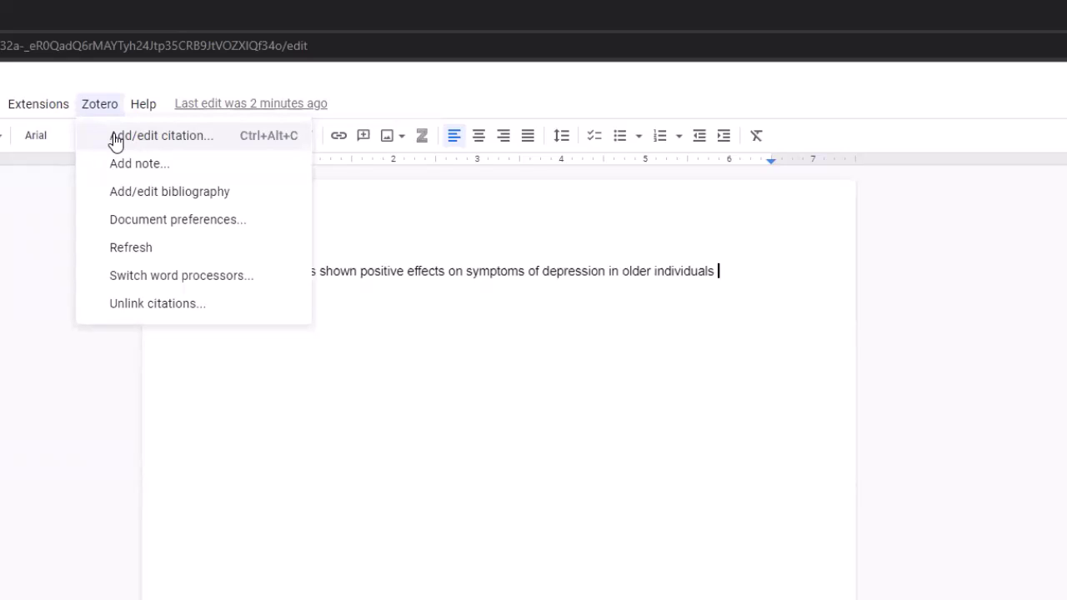
pyautogui.click(115, 137)
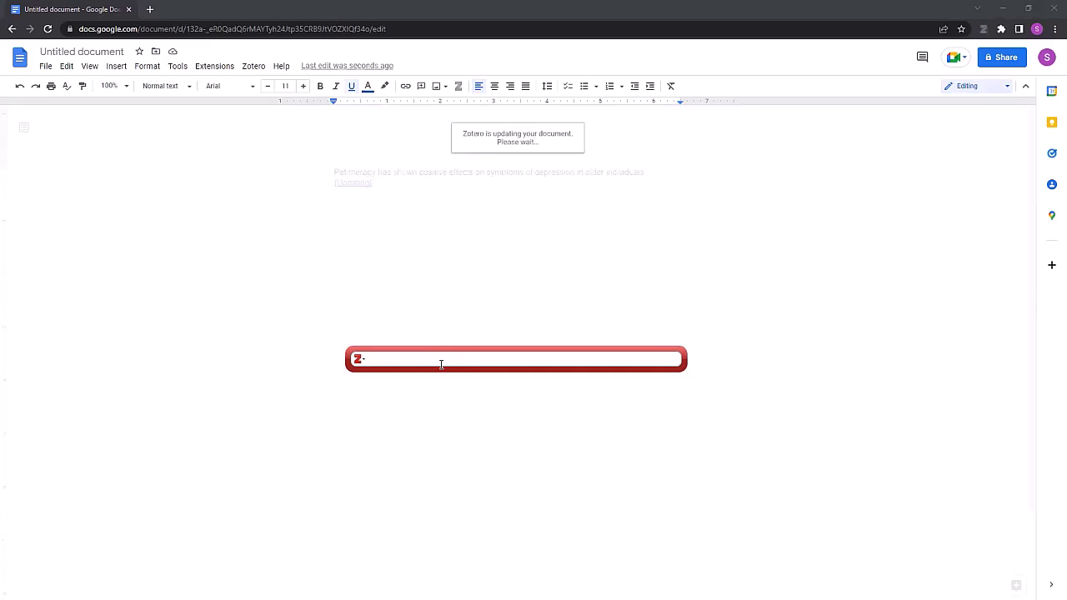
# Search 'borgi' and cite the Borgi et al. 2020 dog visiting programs meta-analysis.
pyautogui.write('borgi')
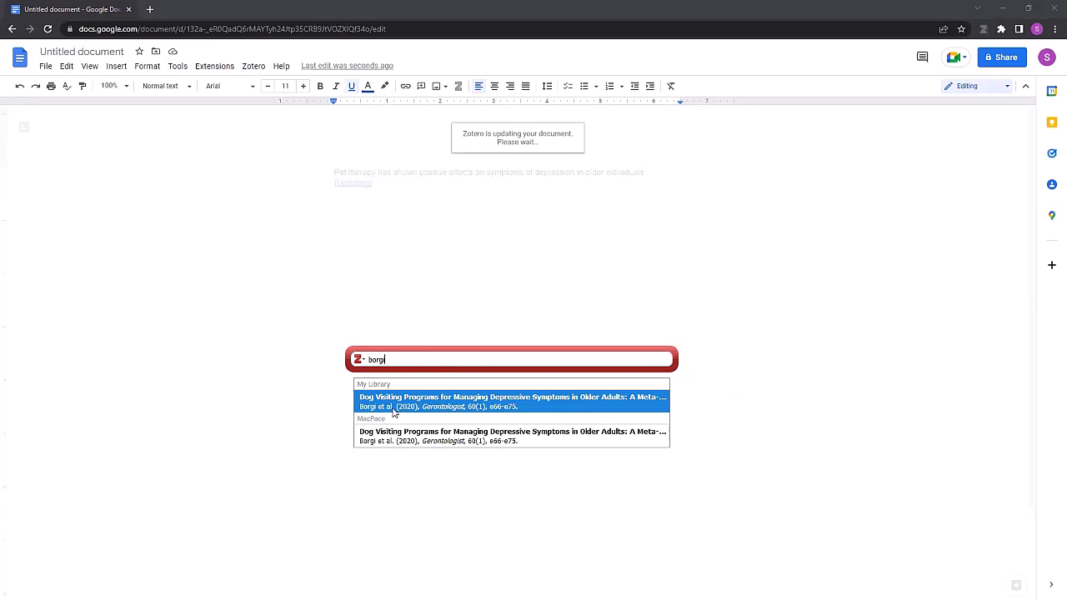
pyautogui.click(372, 411)
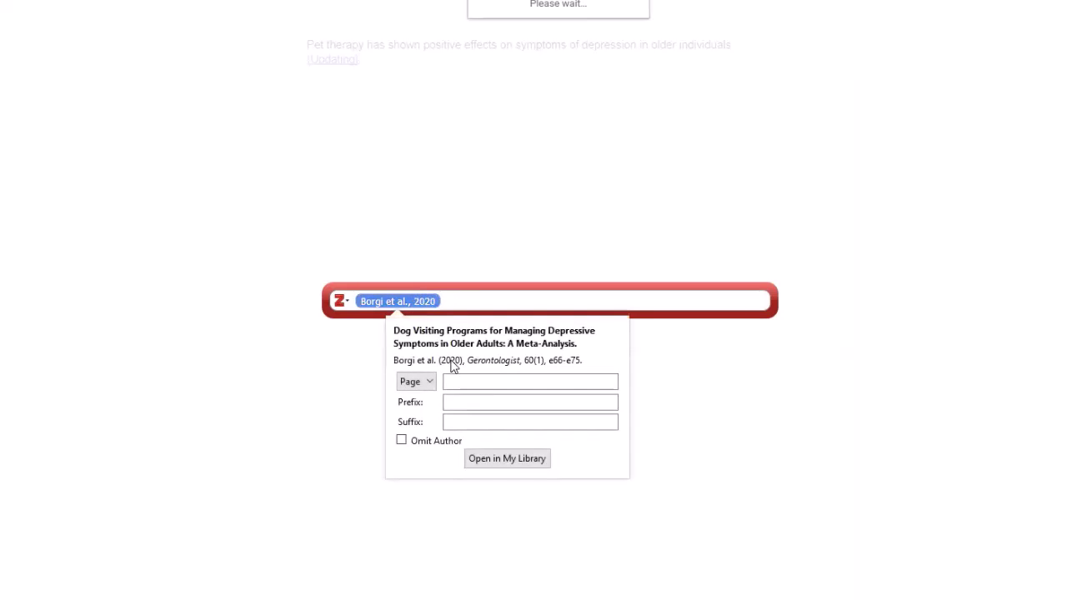
pyautogui.click(461, 380)
pyautogui.click(482, 301)
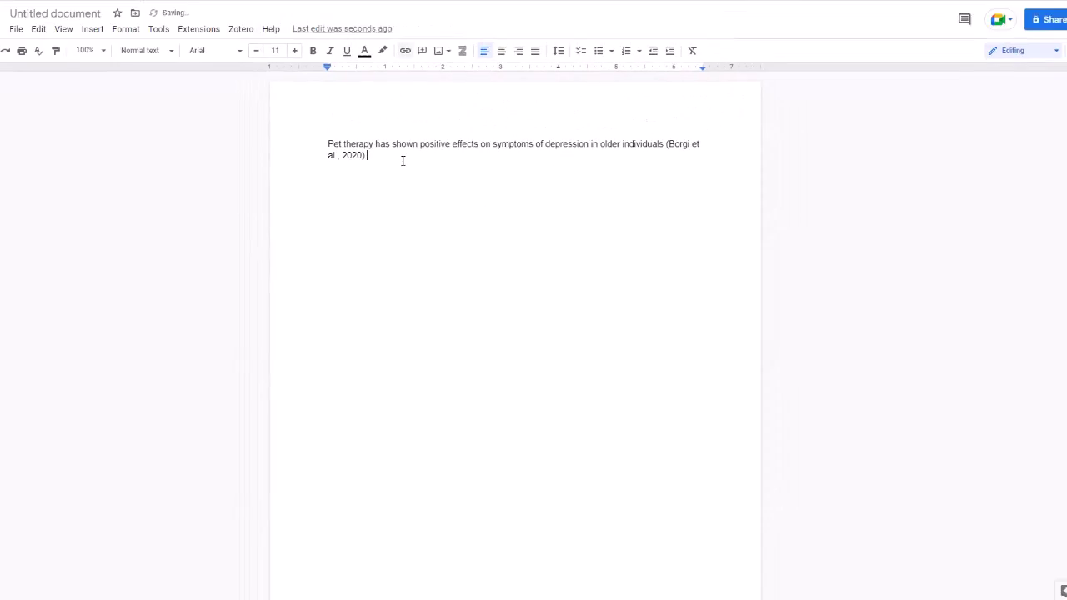
# Add a period after '(Borgi et al., 2020)' and start a new line.
pyautogui.write('.')
pyautogui.press('Return')
pyautogui.press('Return')
pyautogui.press('Return')
pyautogui.press('Return')
pyautogui.press('Return')
pyautogui.press('Return')
pyautogui.press('Return')
pyautogui.press('Return')
pyautogui.press('Return')
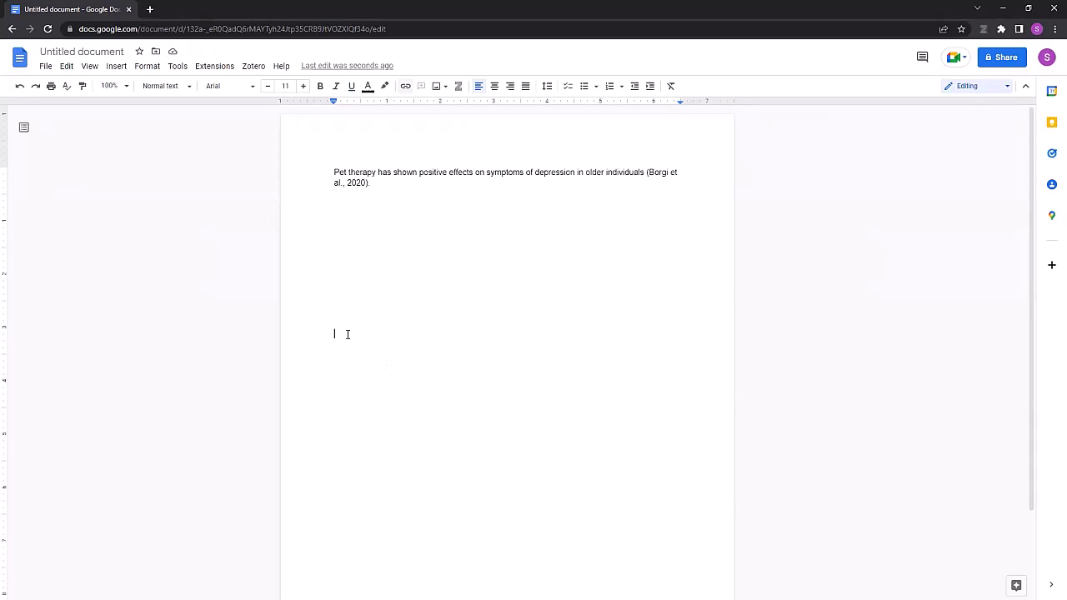
# Insert a Zotero bibliography with the Borgi et al. (2020) entry and add blank lines above it.
pyautogui.click(254, 67)
pyautogui.click(258, 65)
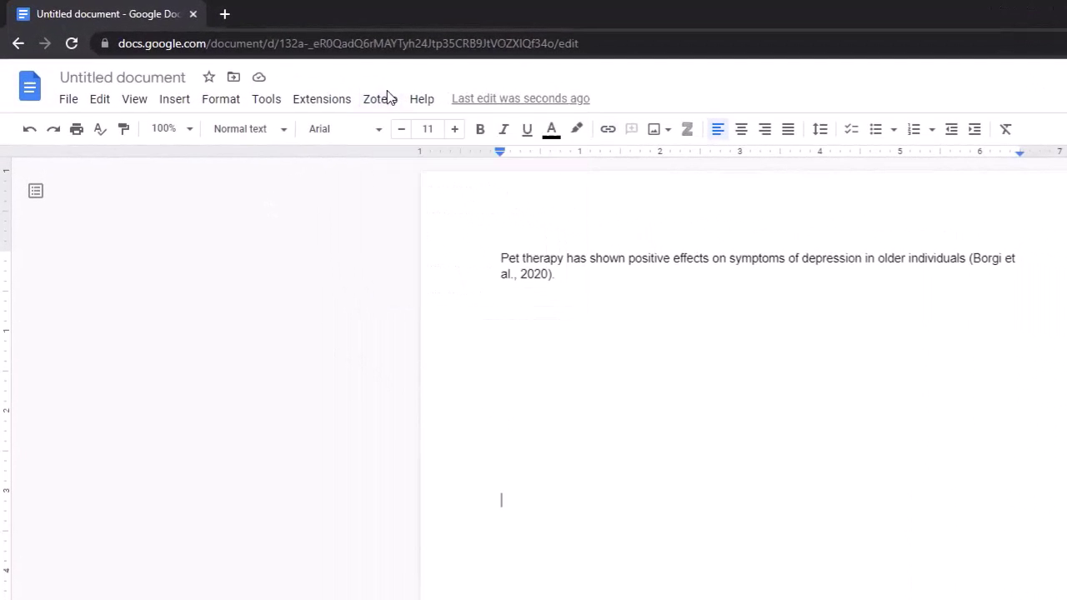
pyautogui.click(382, 100)
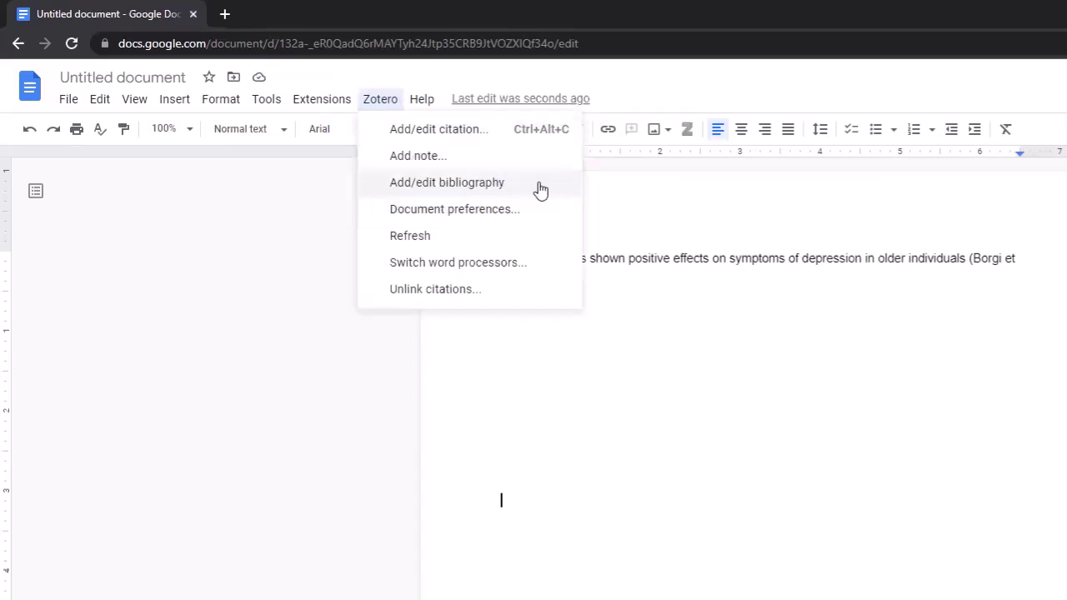
pyautogui.click(447, 182)
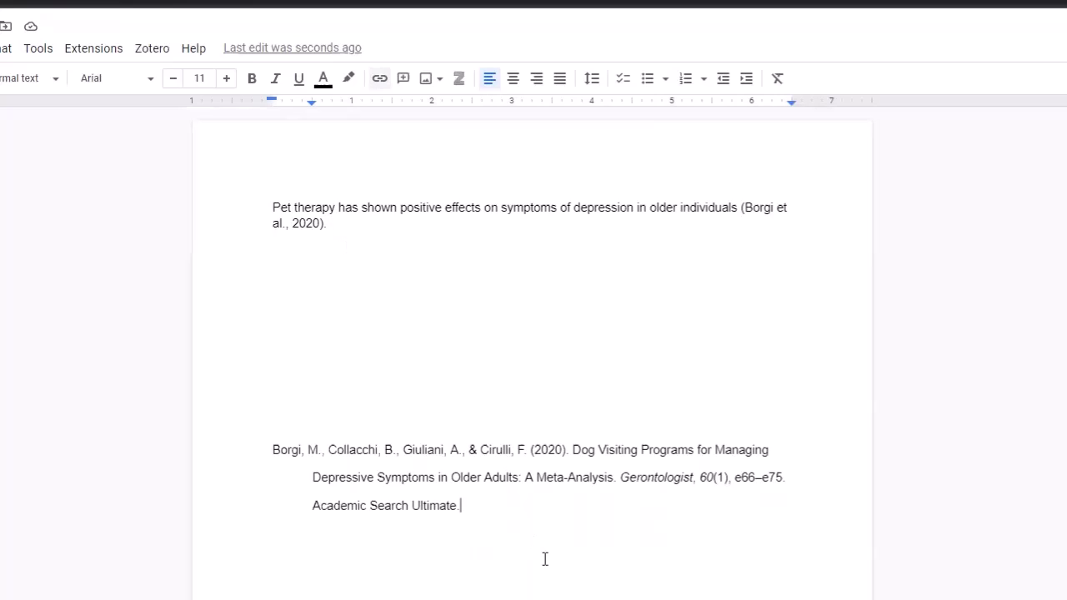
pyautogui.click(284, 417)
pyautogui.press('Return')
pyautogui.press('Return')
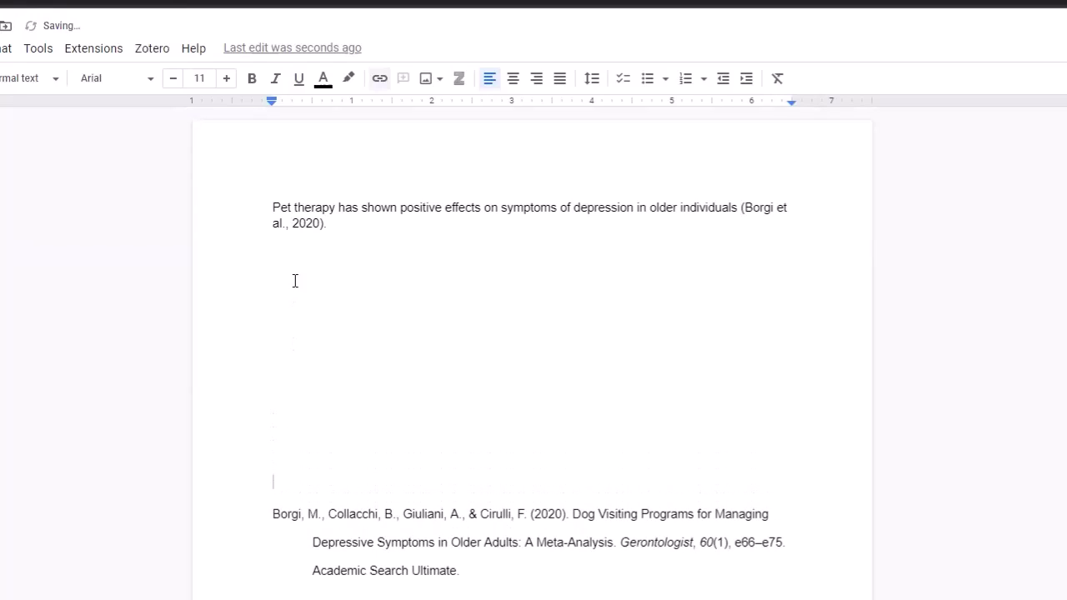
# On the line below, insert the combined citation (Cheung & Kam, 2018; Maoz et al., 2021).
pyautogui.click(293, 273)
pyautogui.click(145, 50)
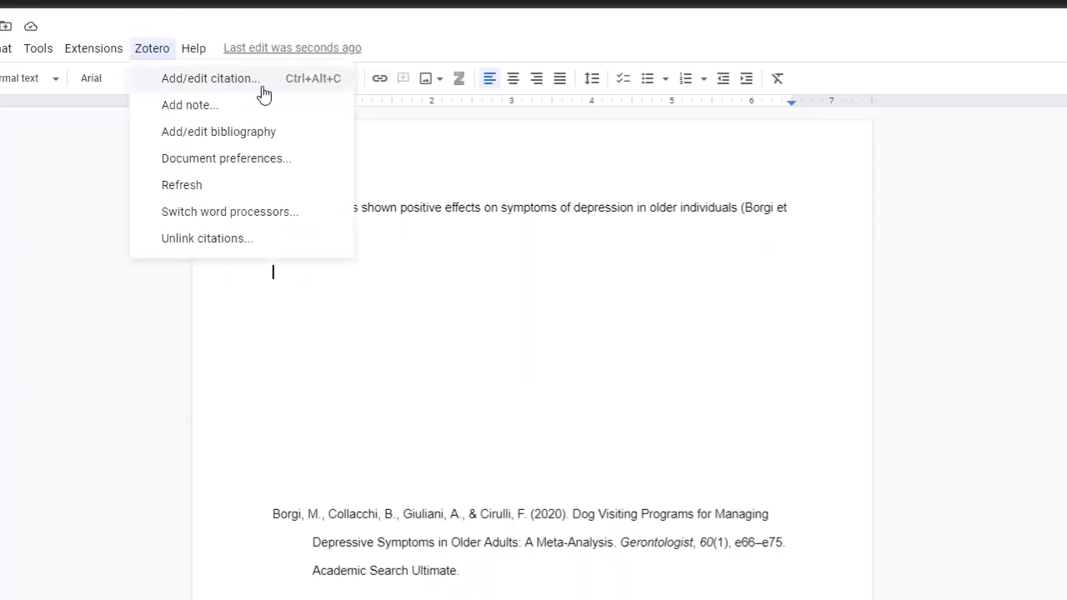
pyautogui.click(262, 85)
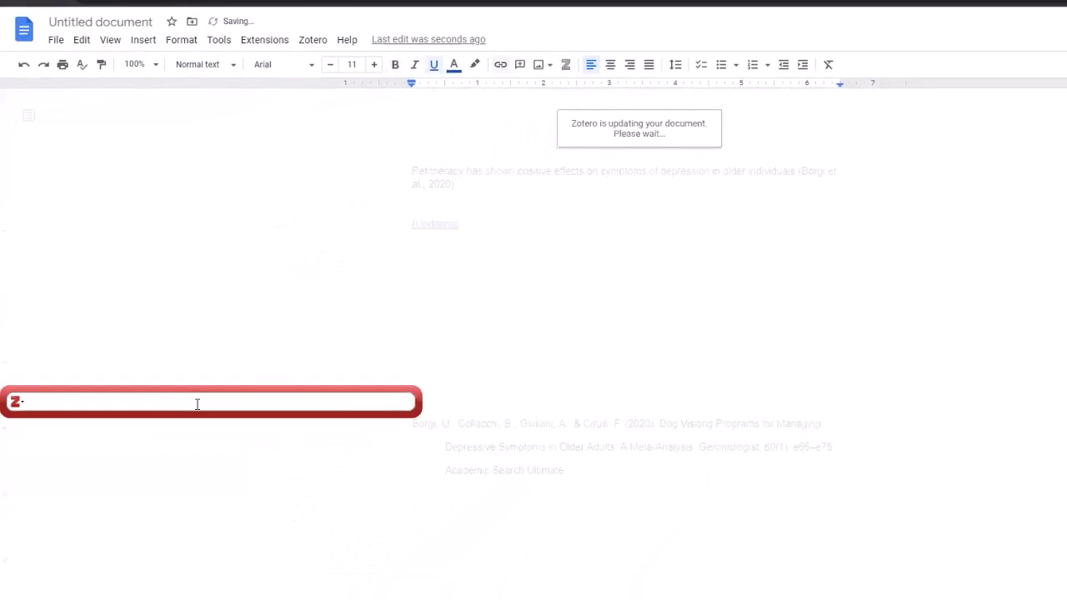
pyautogui.write('cheung')
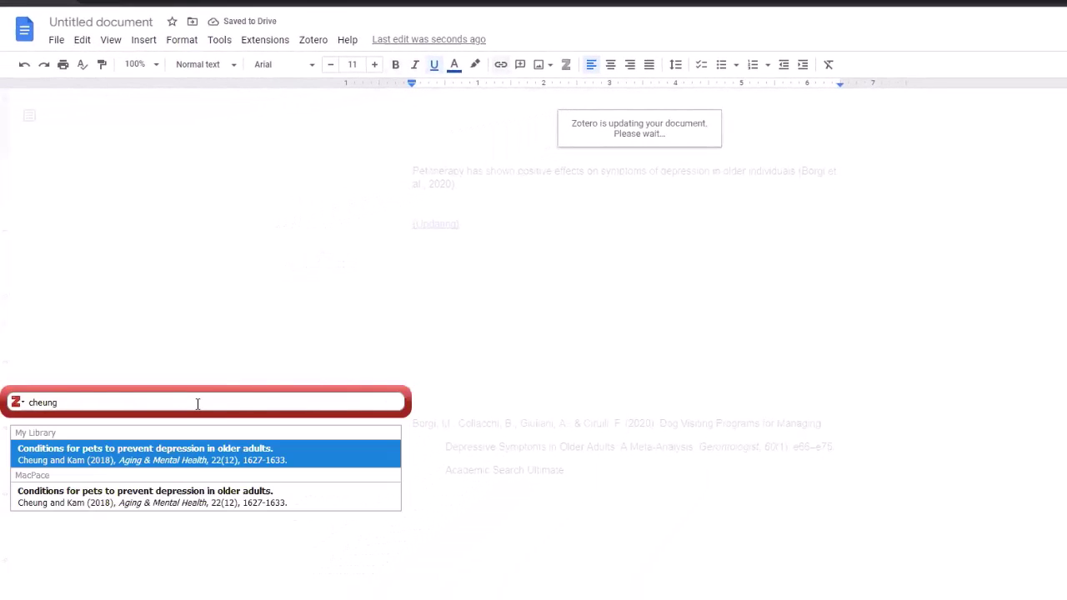
pyautogui.press('Return')
pyautogui.write('dog')
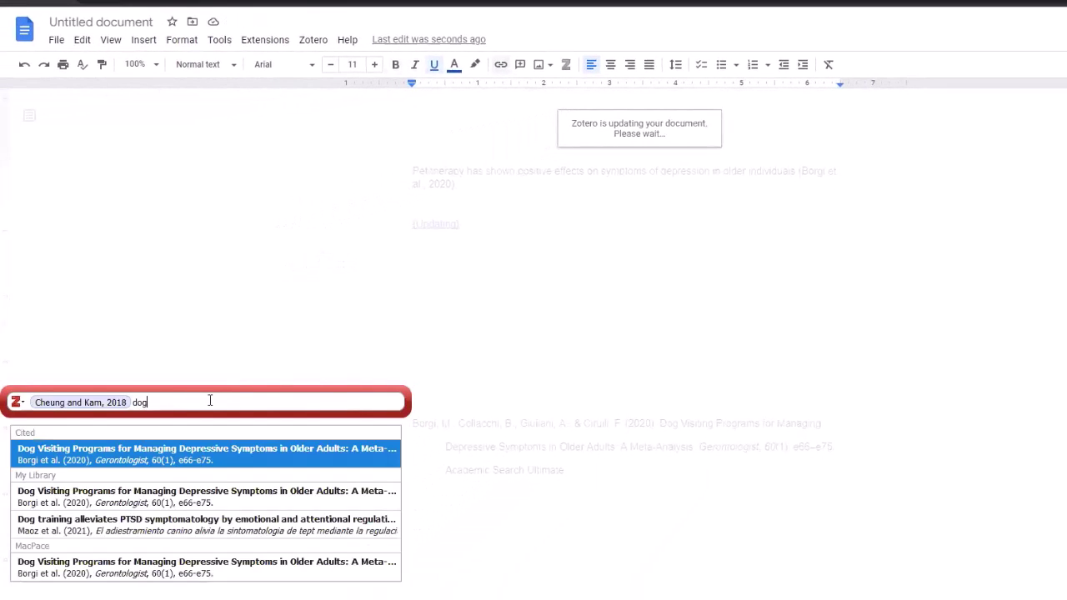
pyautogui.press('Down')
pyautogui.press('Down')
pyautogui.press('Return')
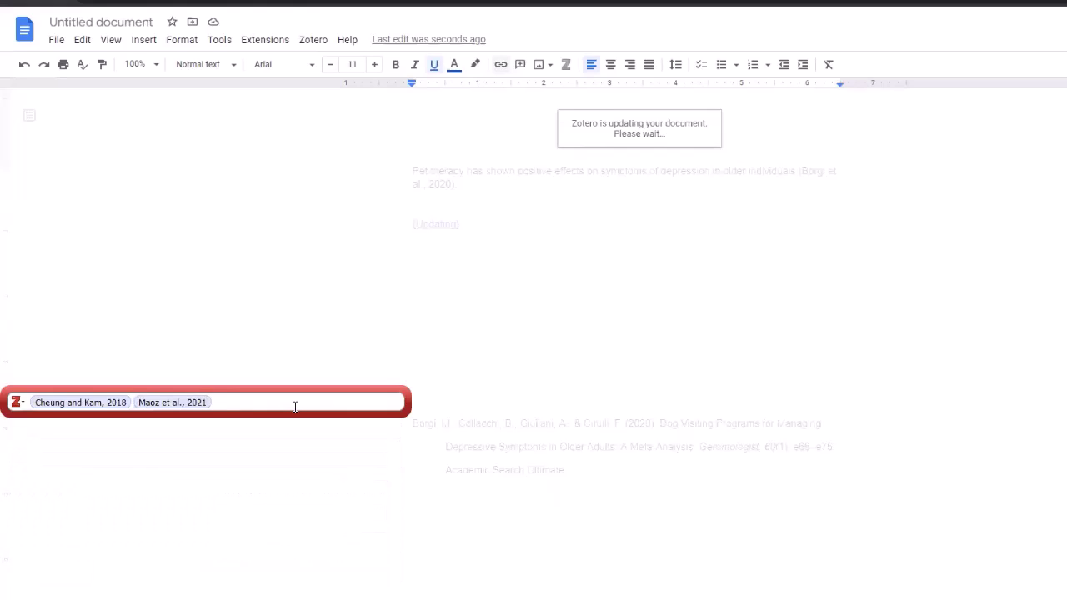
pyautogui.press('Return')
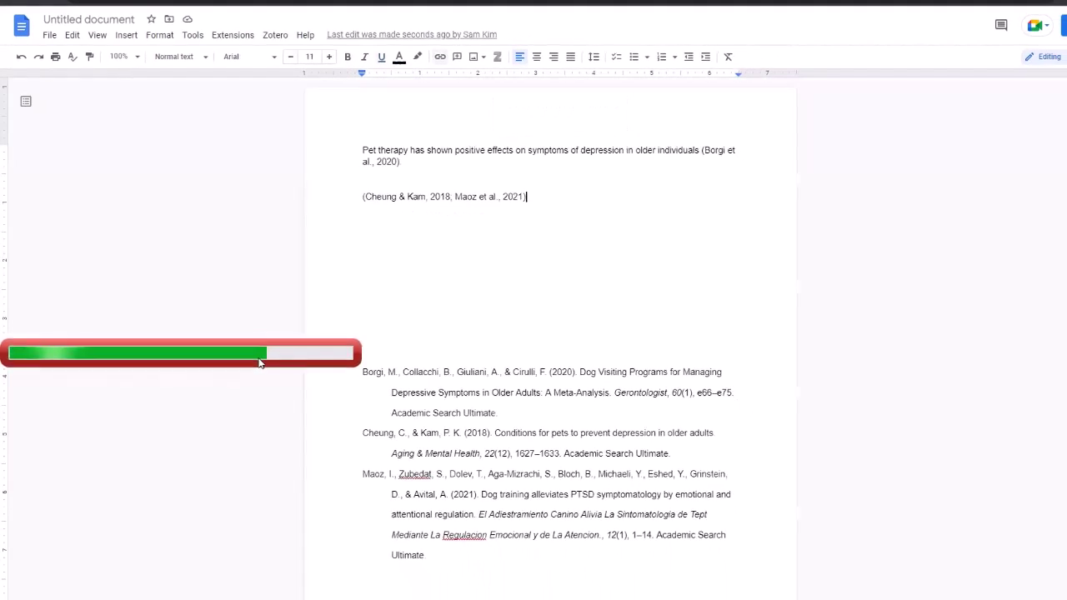